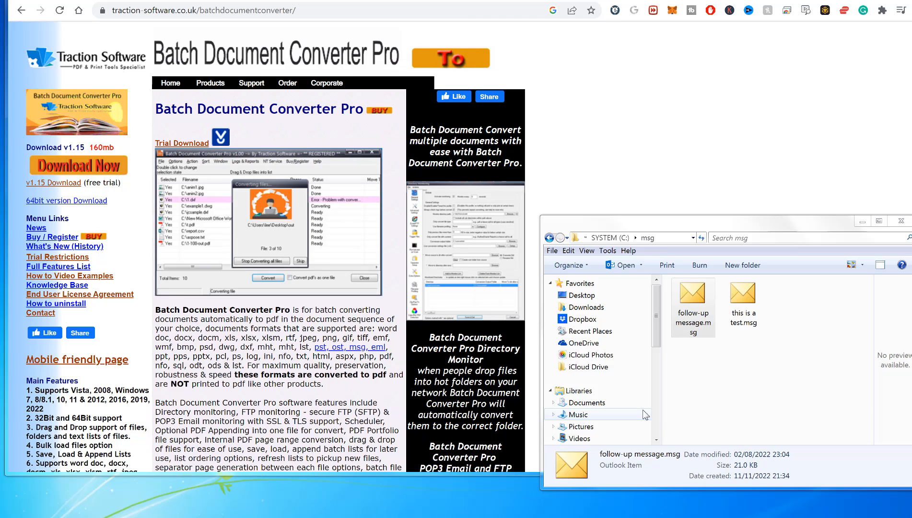
- Open follow-up message.msg from the C:\msg folder in Outlook
click(703, 358)
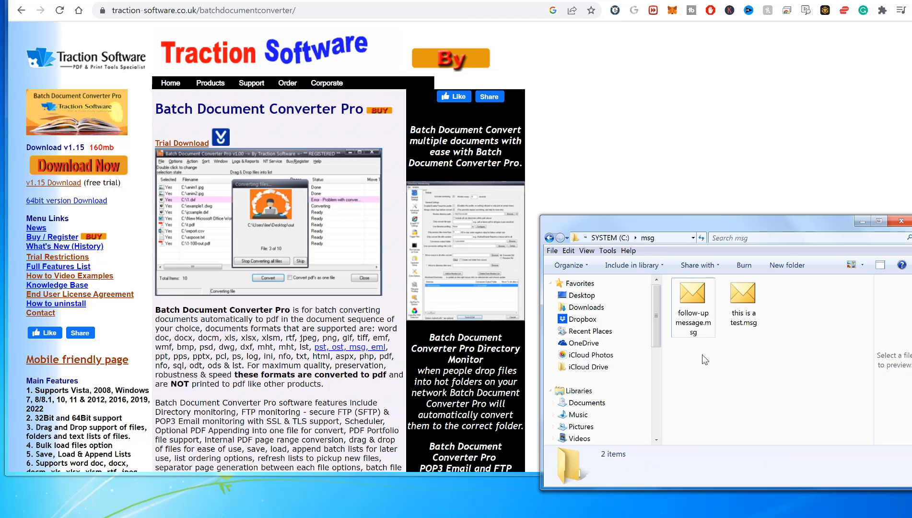
double_click(695, 314)
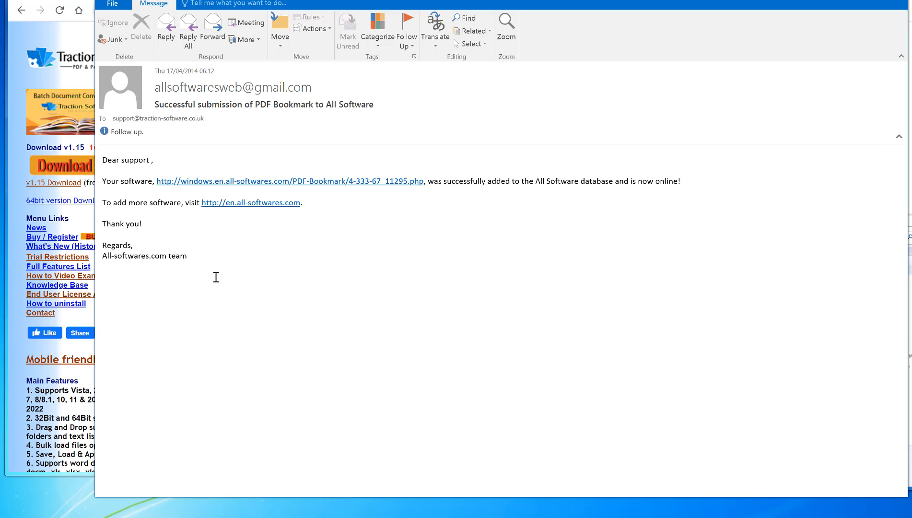
- Close the follow-up message and open the this is a test email instead
key(Escape)
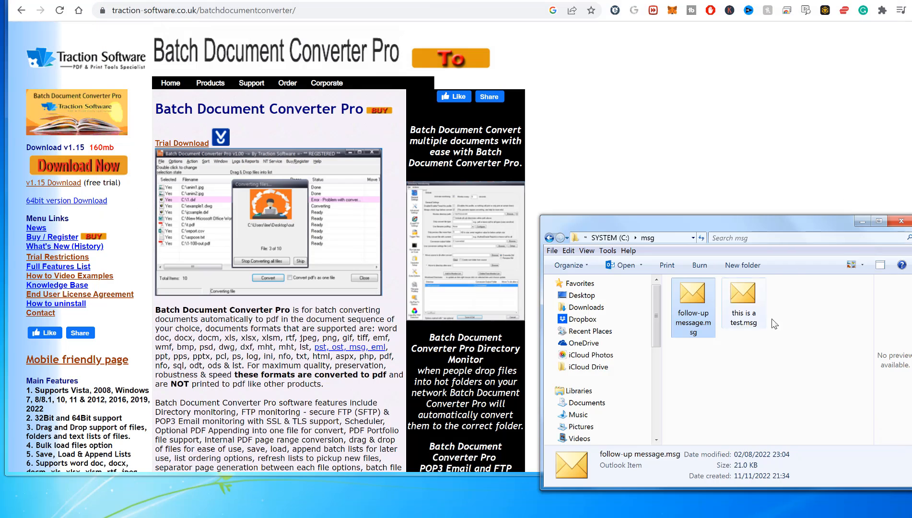
click(743, 307)
key(Return)
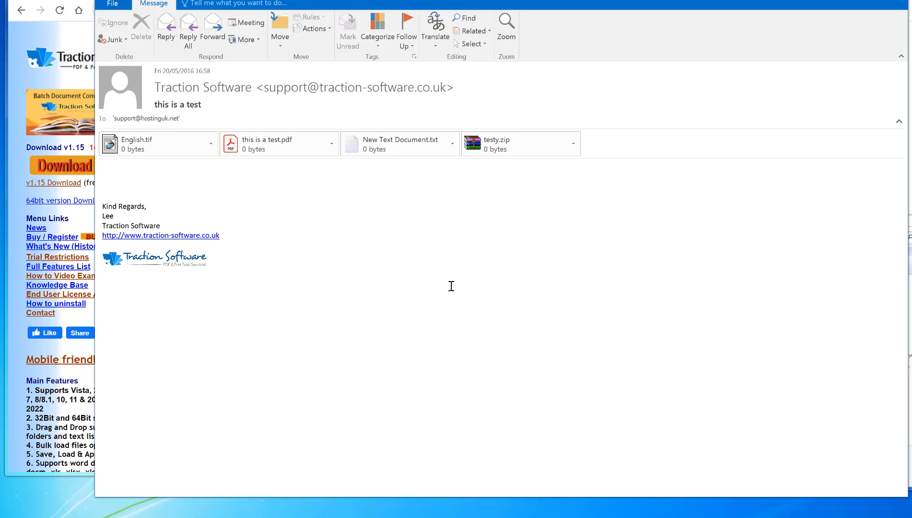
- Preview the this is a test.pdf, English.tif and New Text Document.txt attachments
click(153, 148)
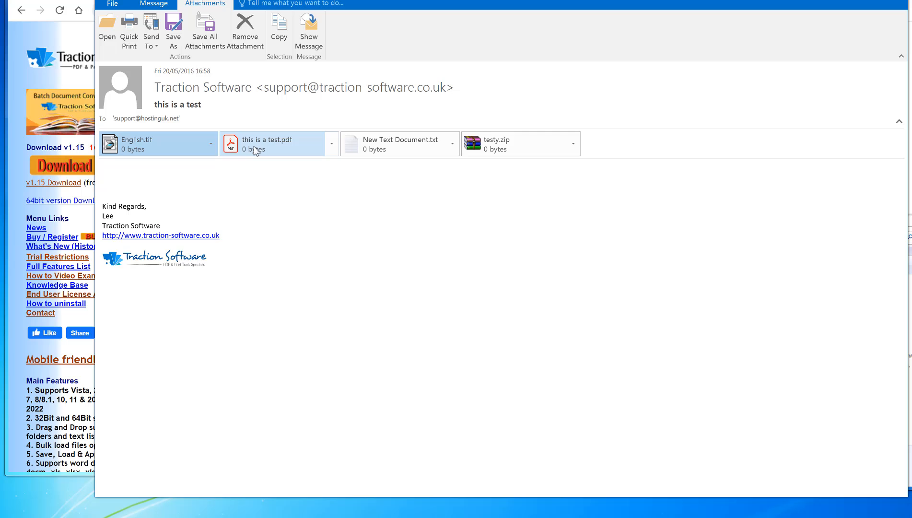
click(254, 147)
click(178, 112)
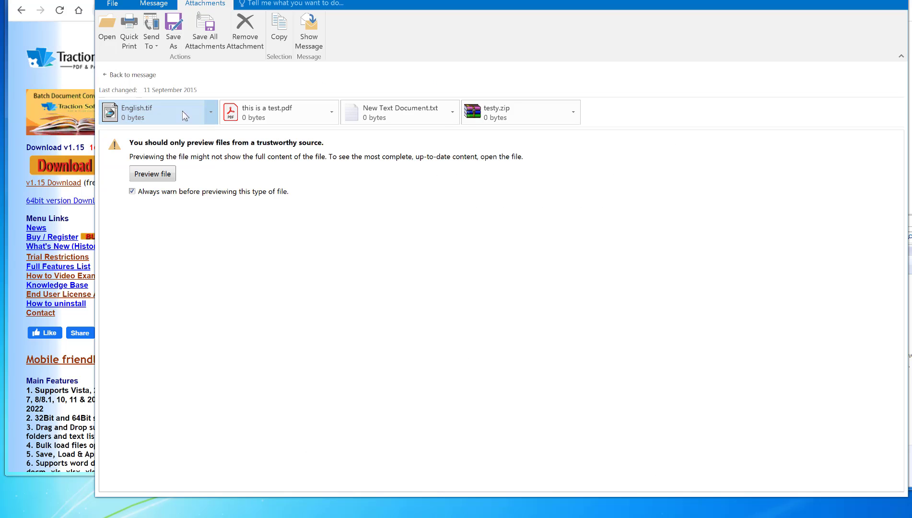
click(384, 117)
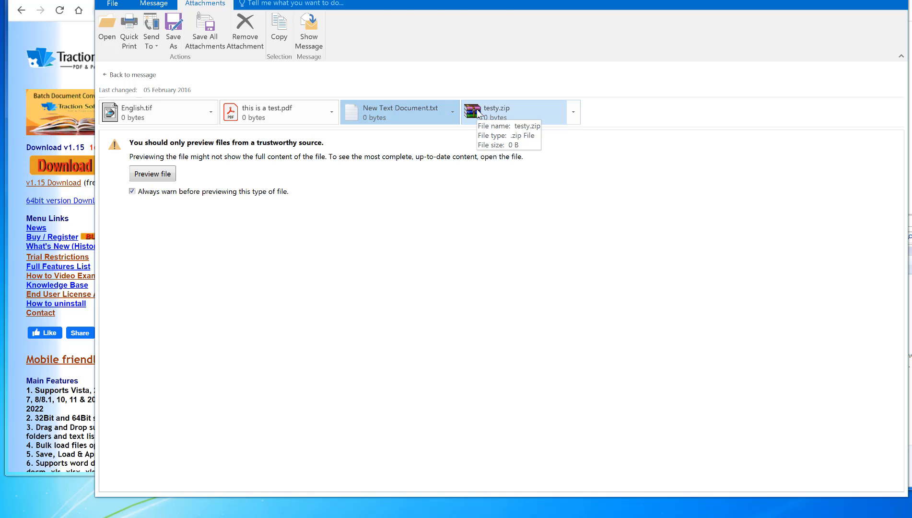
- Inspect testy.zip in WinRAR (a.xls, testy.txt), then close WinRAR and the email
double_click(484, 109)
click(441, 265)
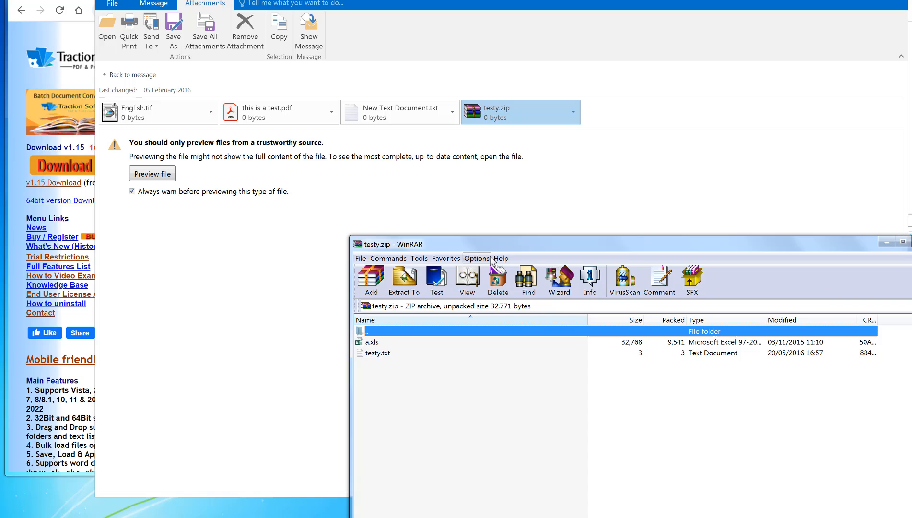
drag(498, 243, 399, 149)
click(306, 249)
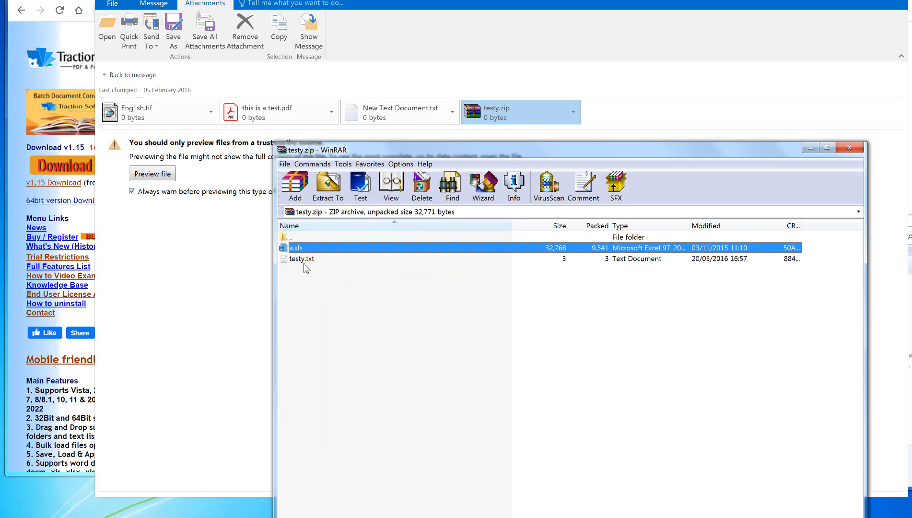
click(314, 259)
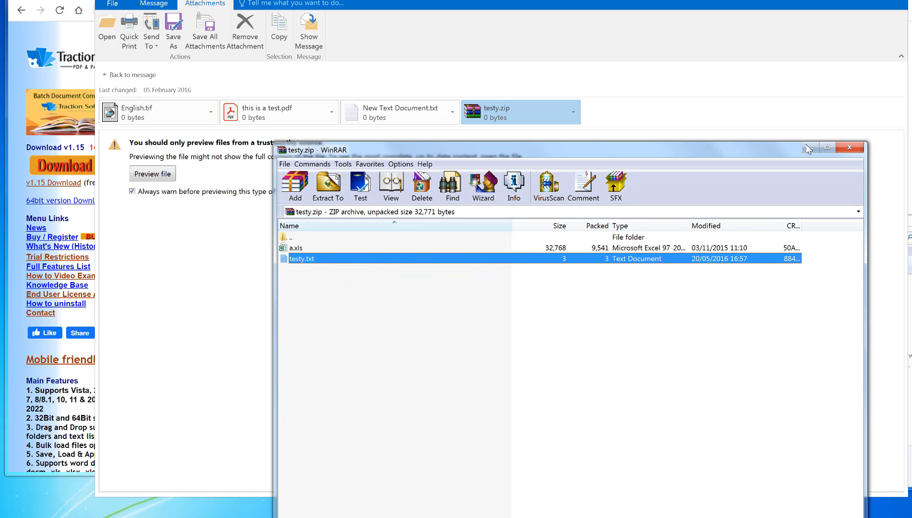
click(849, 147)
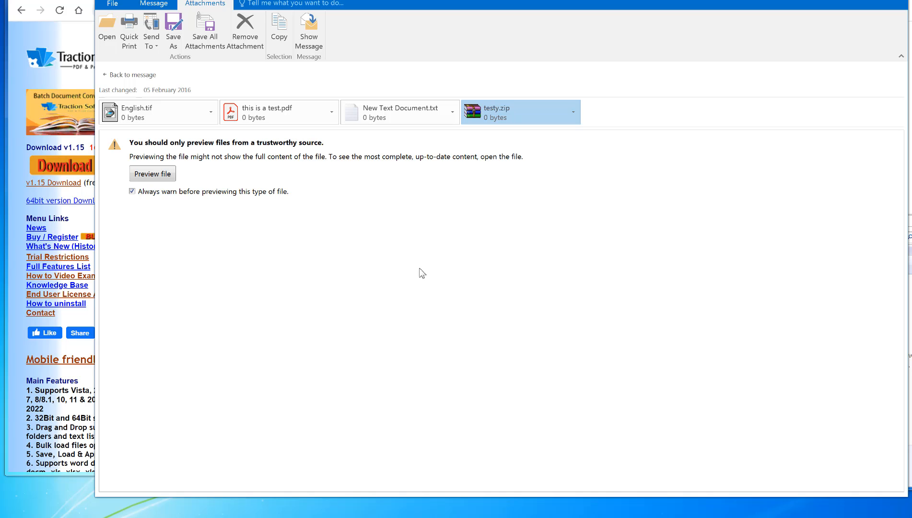
key(alt+F4)
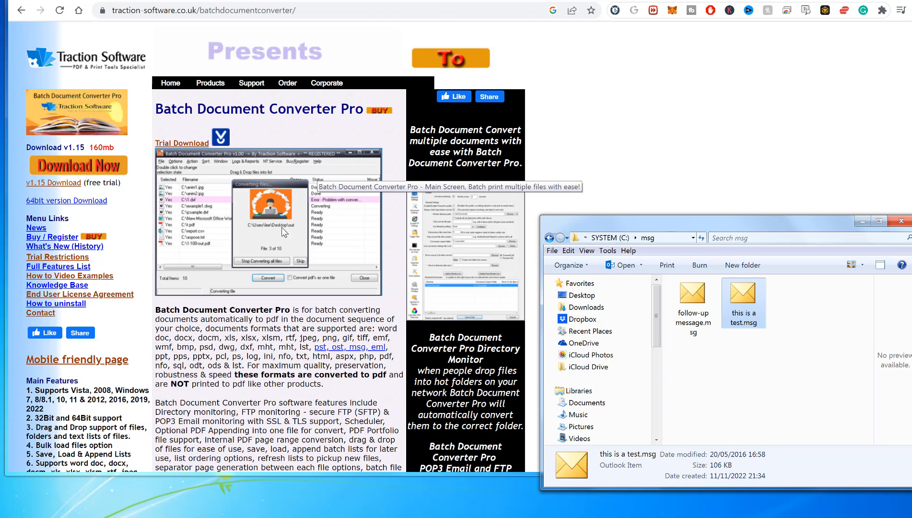
- Download the v1.15 installer, run it with Modify selected and finish setup
click(53, 183)
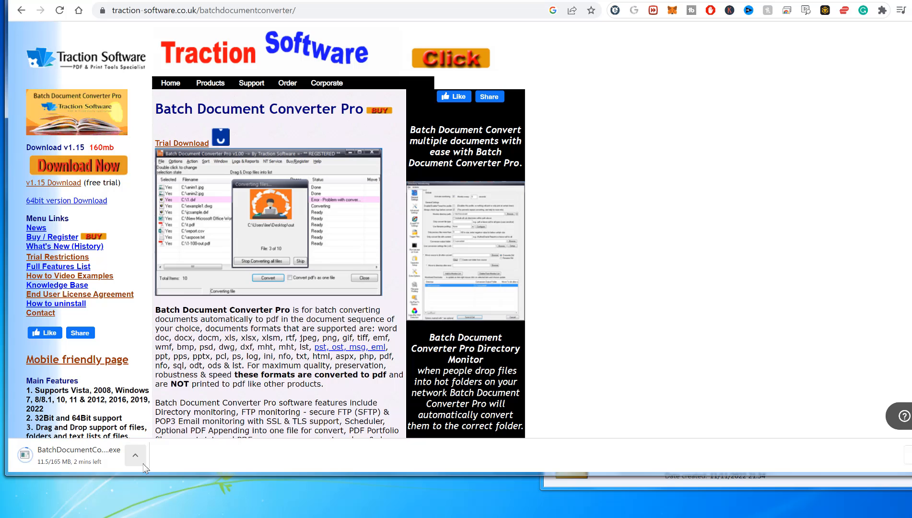
click(84, 459)
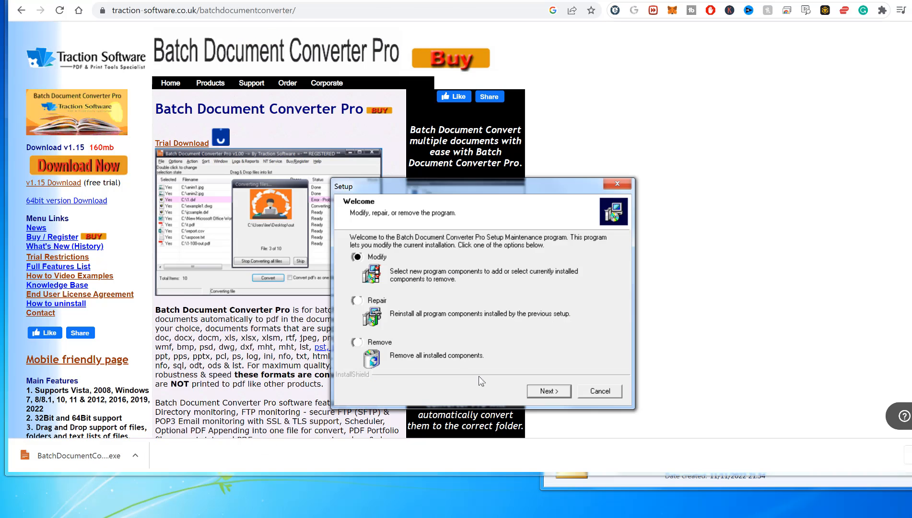
click(548, 391)
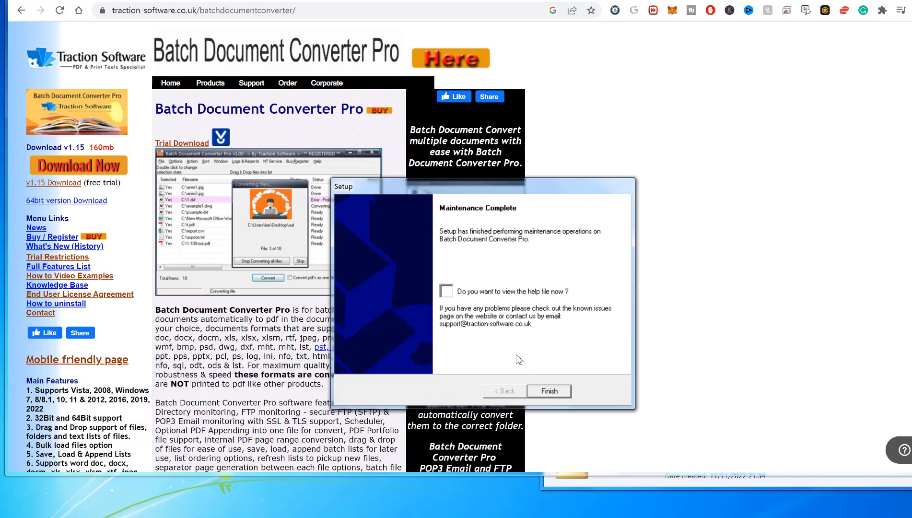
click(550, 391)
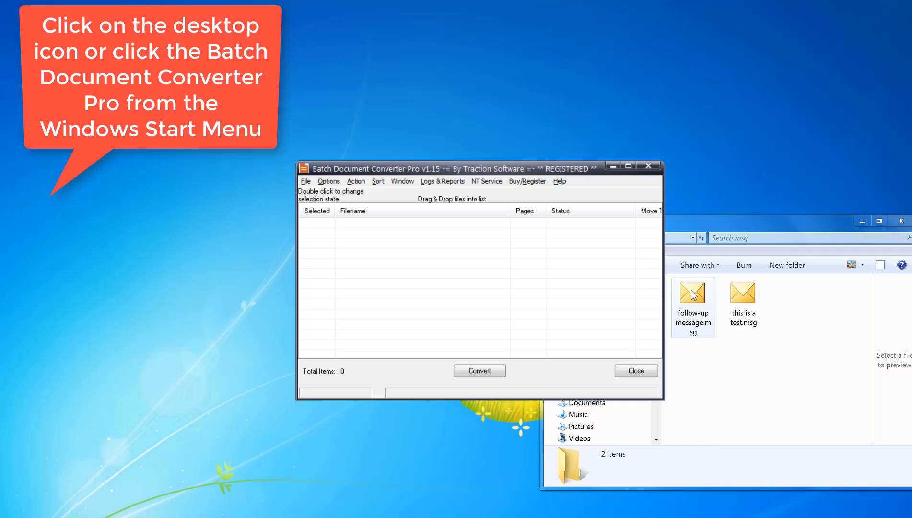
- Drag follow-up message.msg and this is a test.msg from Explorer into the conversion list
click(692, 306)
ctrl+click(743, 300)
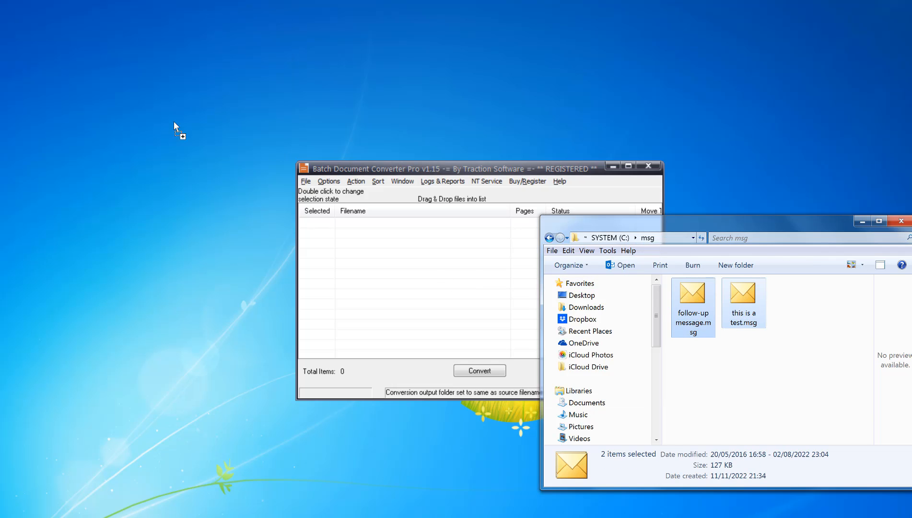
drag(743, 300, 445, 314)
click(687, 377)
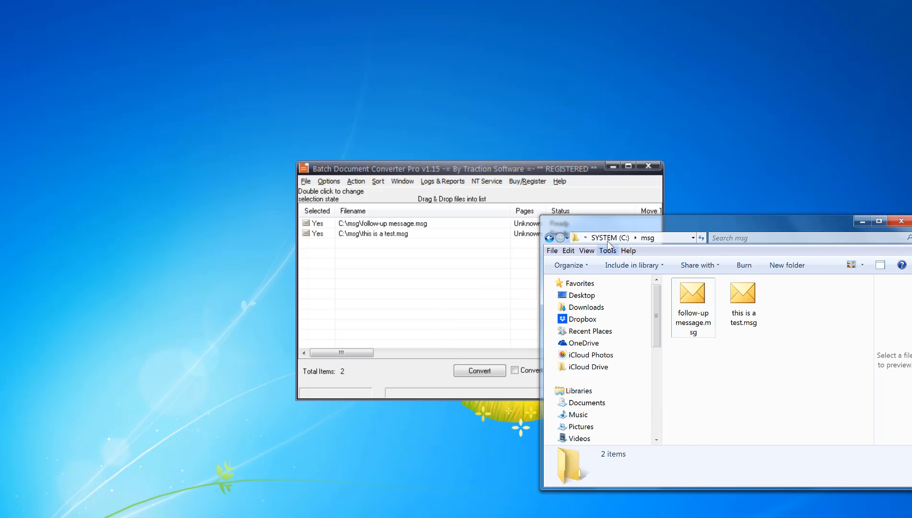
click(317, 288)
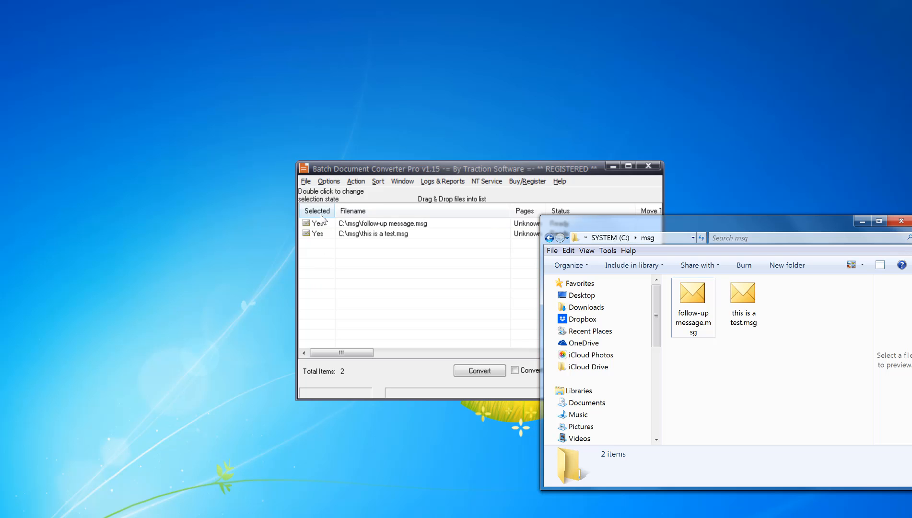
- Bring up the converter's File menu commands
click(306, 182)
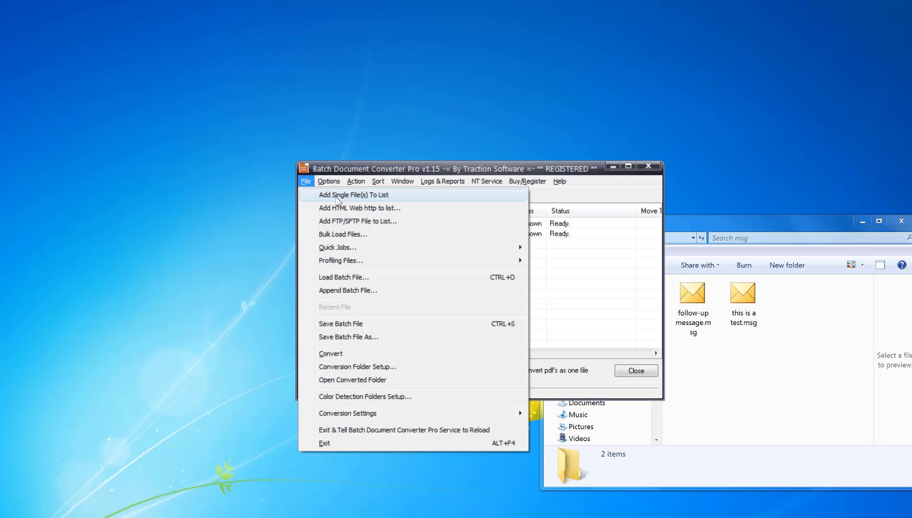
click(540, 341)
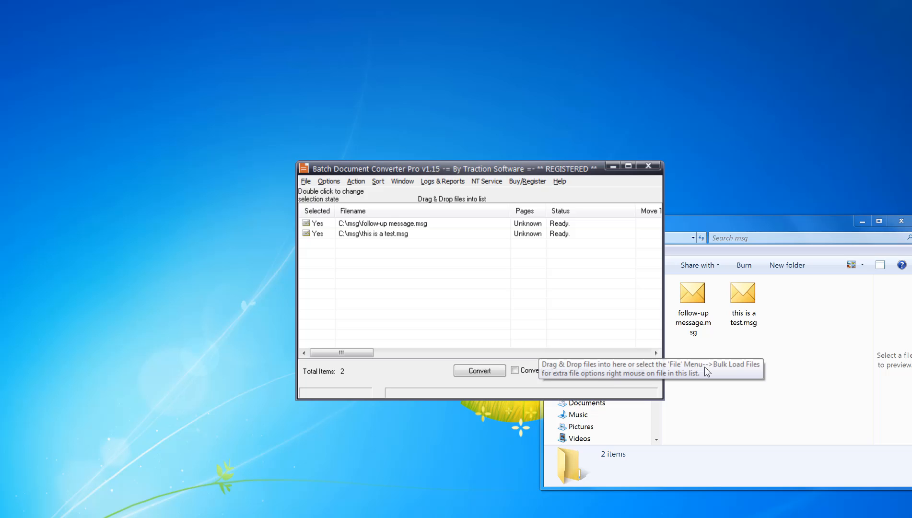
click(306, 181)
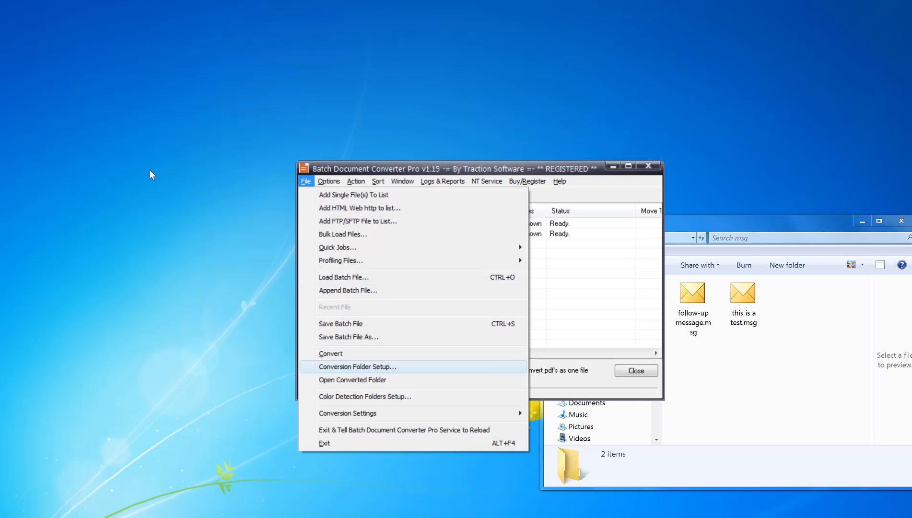
- In the Conversion Folder dialog, paste the C:\msg path as the output folder
click(356, 366)
click(719, 379)
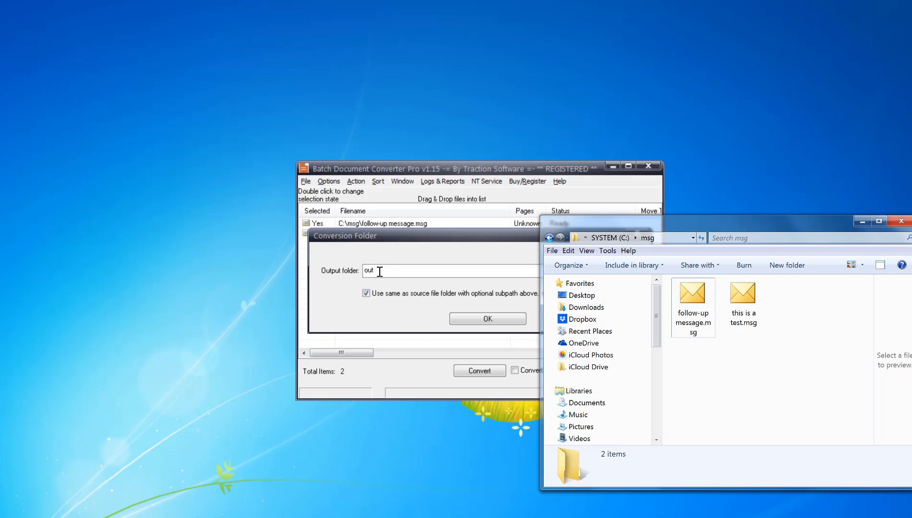
click(365, 293)
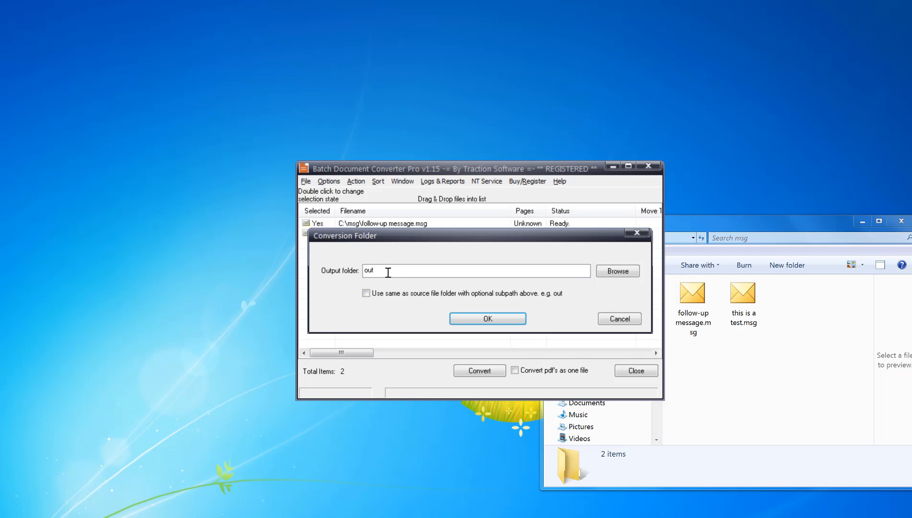
click(691, 238)
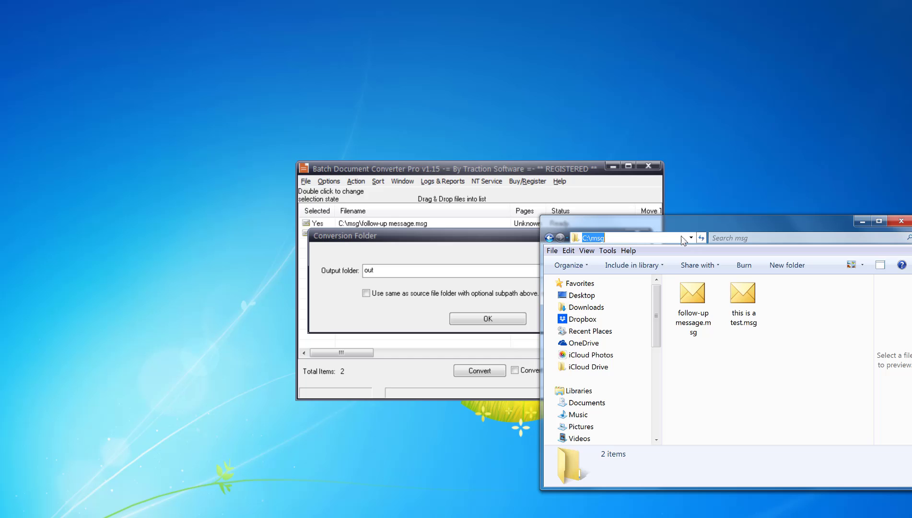
double_click(382, 273)
text(C:\msg)
click(788, 363)
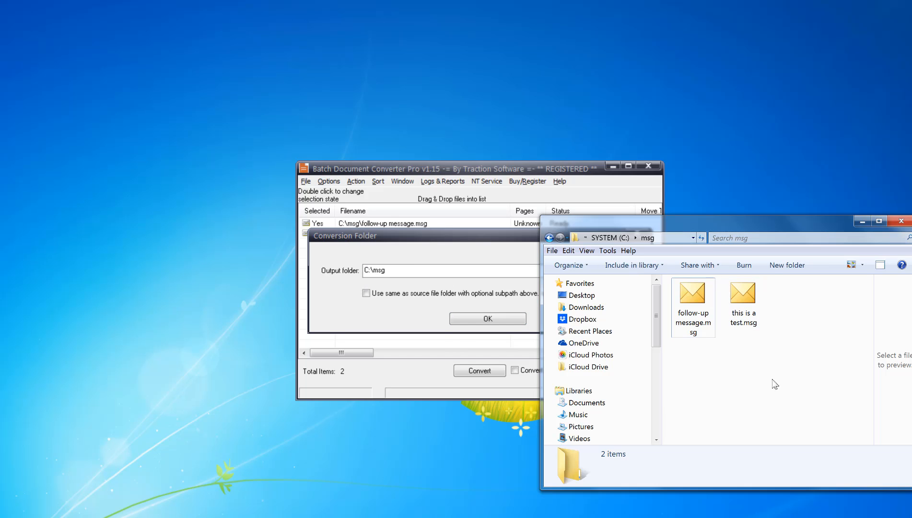
- Switch output to an 'out' subpath beside the source files and confirm
click(367, 293)
double_click(378, 269)
text(out)
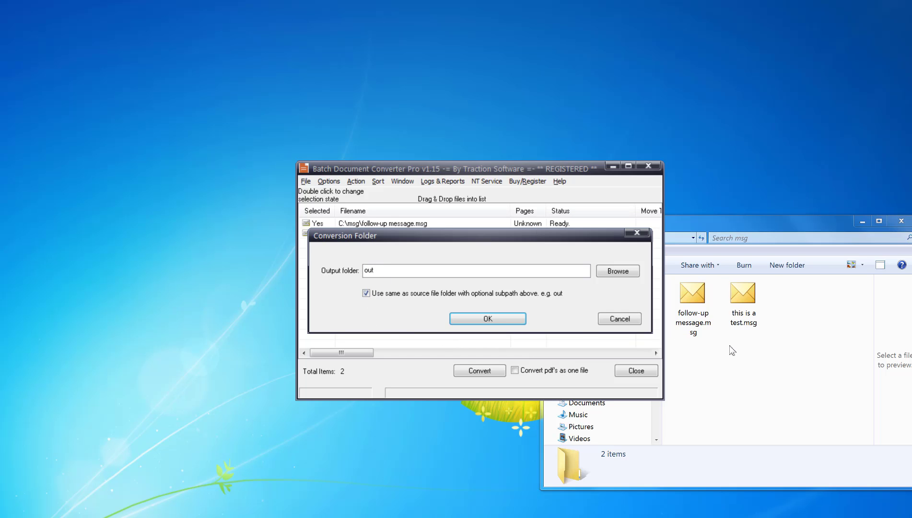
click(731, 350)
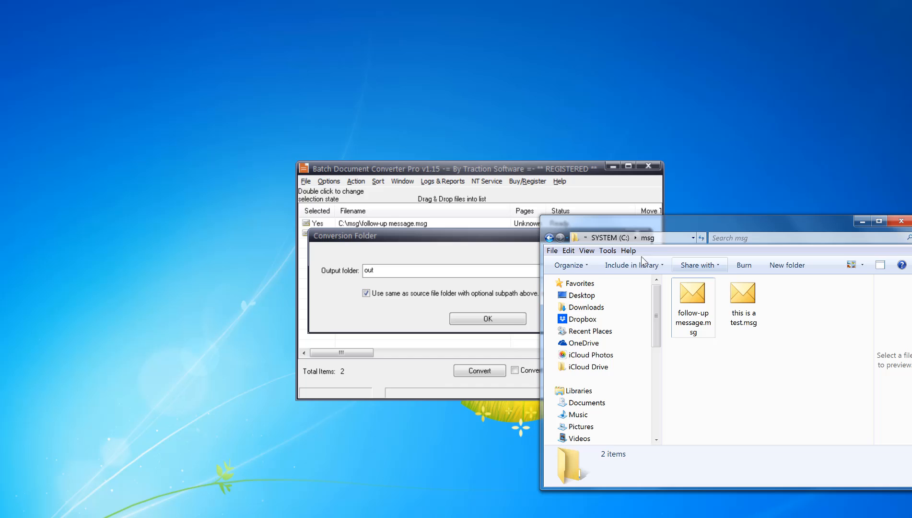
click(506, 317)
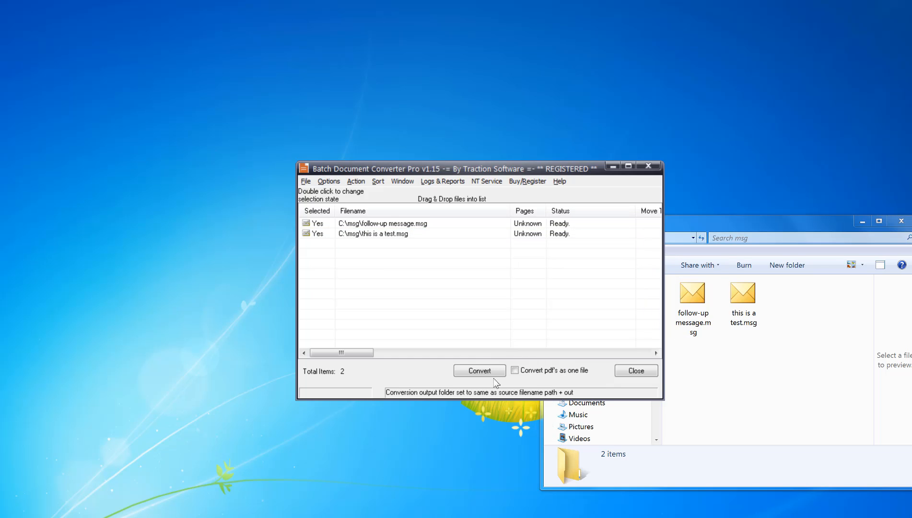
- Convert both emails to PDF and open follow-up message.pdf from the out folder in Acrobat
click(479, 371)
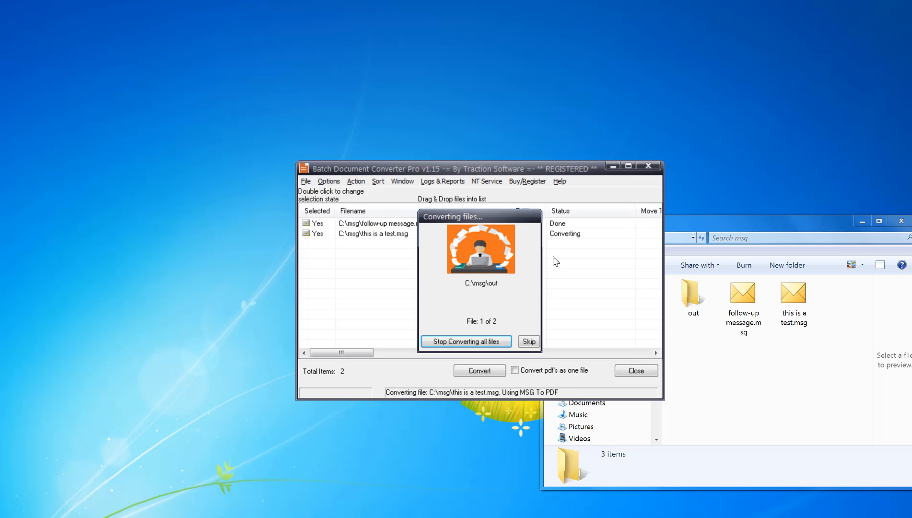
click(785, 383)
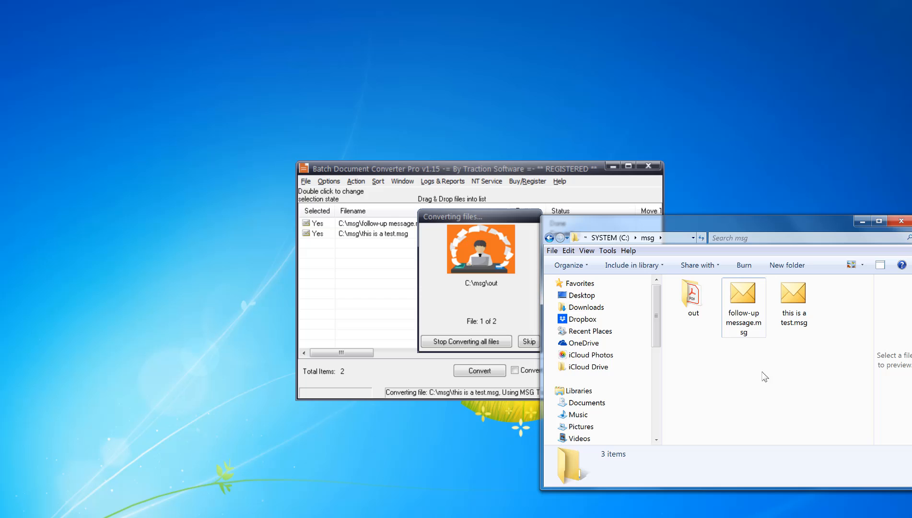
drag(641, 223, 686, 258)
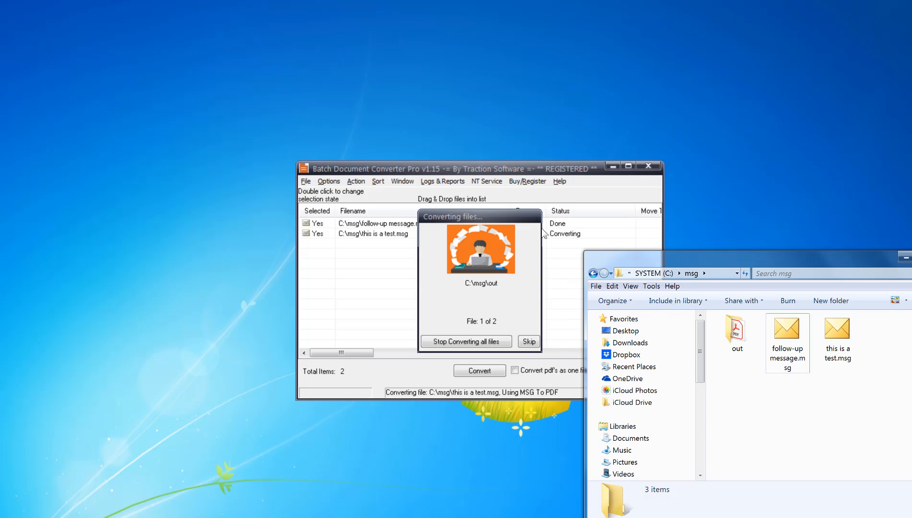
double_click(736, 335)
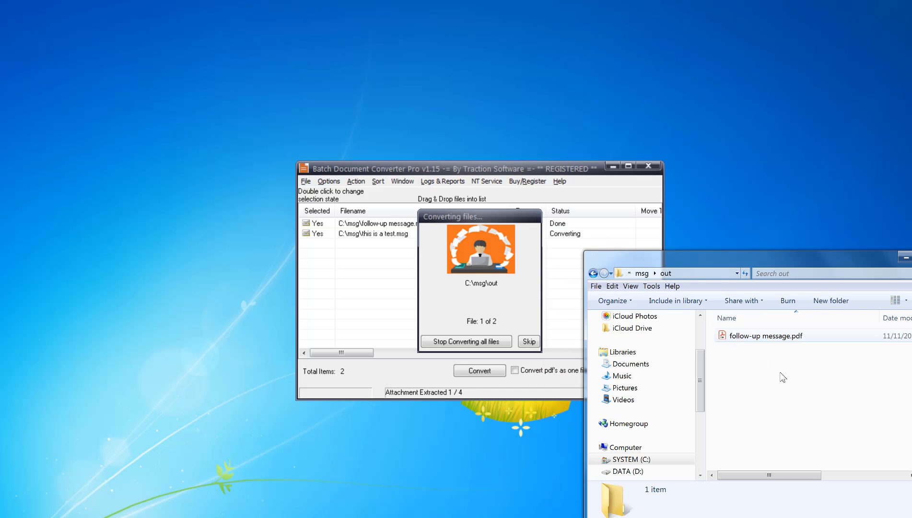
click(775, 341)
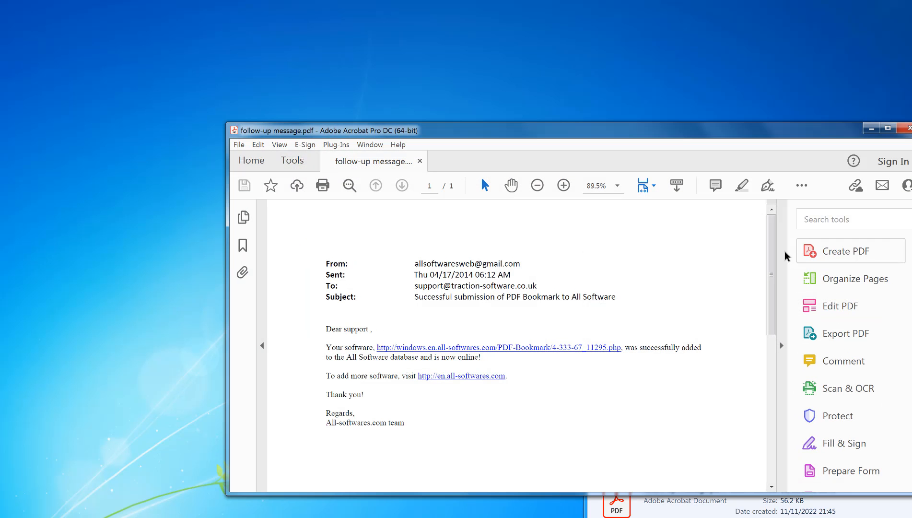
- Show the follow-up message PDF's bookmarks, close it, and open this is a test.pdf
click(244, 244)
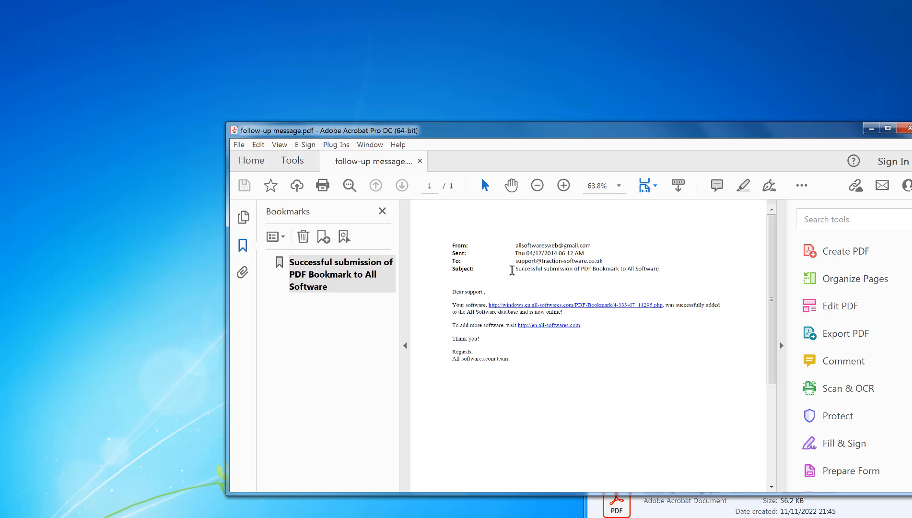
drag(511, 269, 659, 269)
click(463, 291)
click(905, 129)
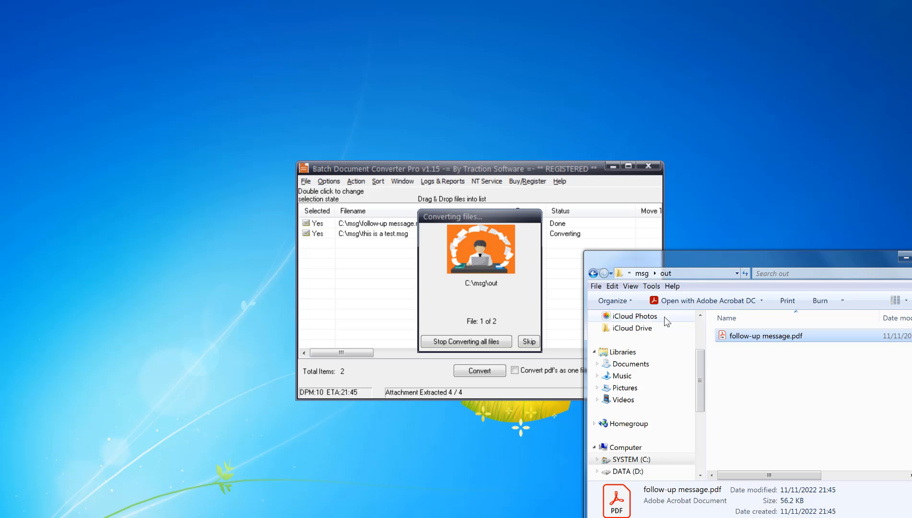
click(795, 400)
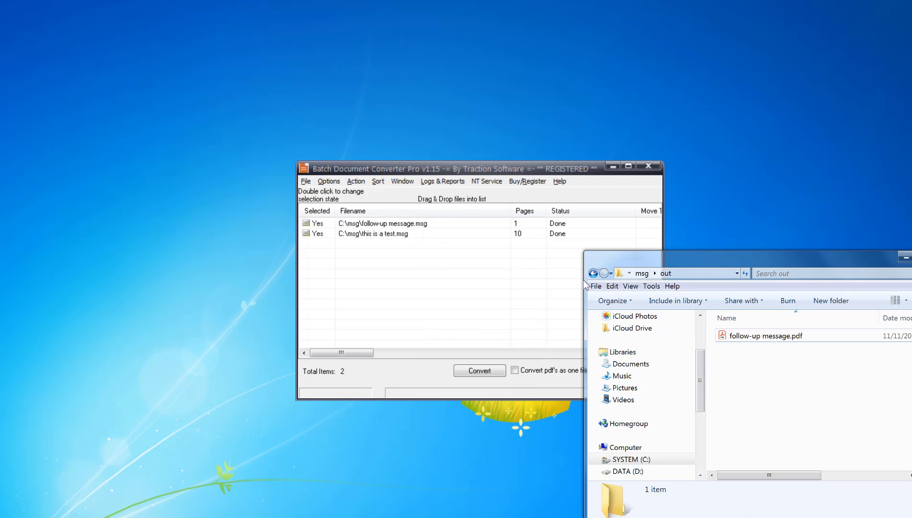
double_click(753, 348)
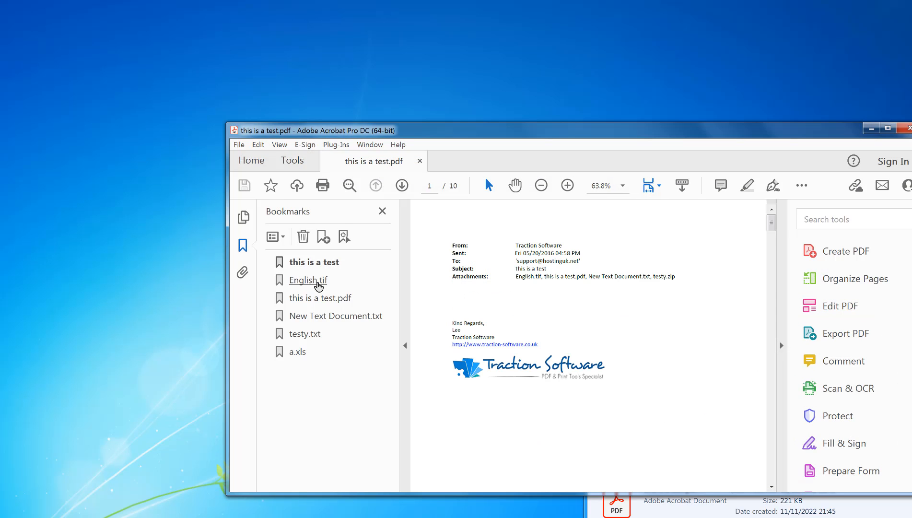
- Jump through the bookmarks to English.tif, this is a test.pdf, New Text Document.txt, testy.txt and a.xls, then back to page one
click(316, 280)
click(320, 298)
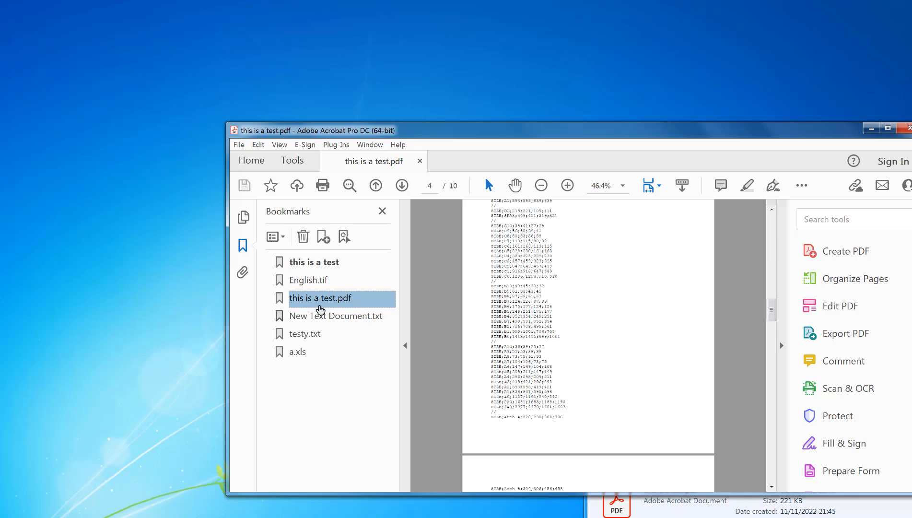
click(321, 315)
click(305, 334)
click(299, 352)
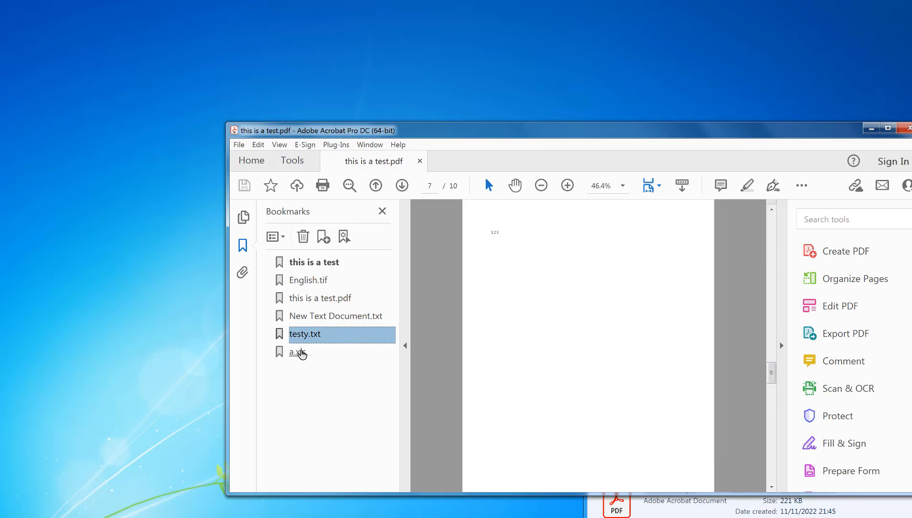
click(314, 280)
click(314, 263)
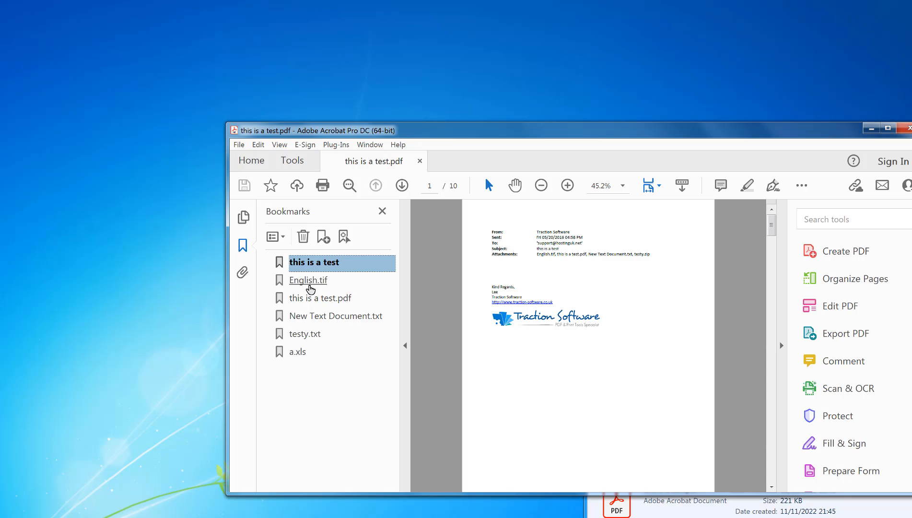
- Run through the five attachment bookmarks a second time to verify each merged attachment
click(308, 280)
click(319, 298)
click(335, 316)
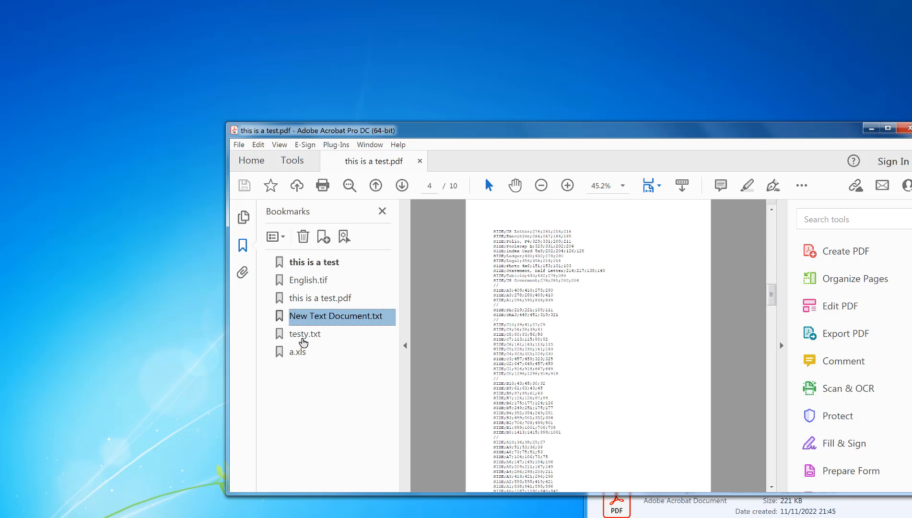
click(305, 333)
click(298, 353)
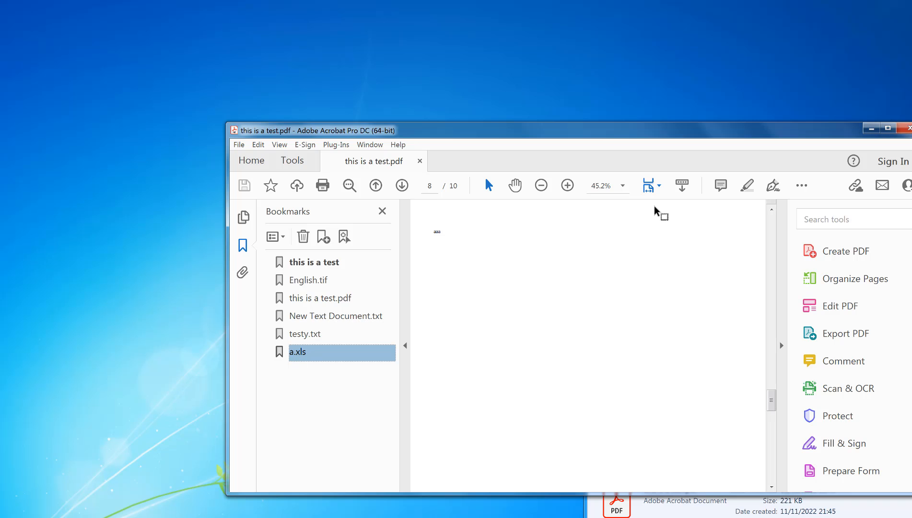